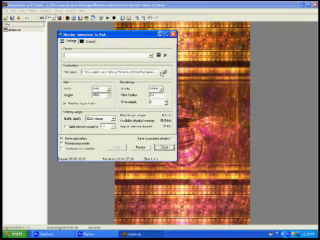
Pick a different output folder and image file type in Save As and confirm
left_click(163, 72)
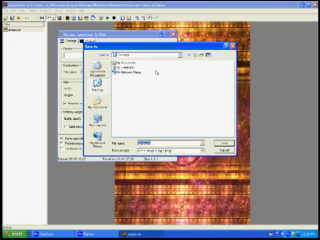
left_click(124, 55)
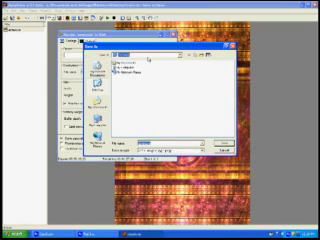
left_click(148, 59)
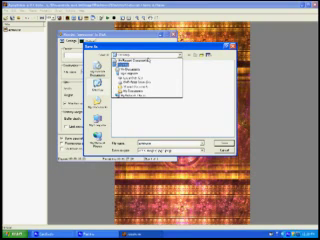
left_click(130, 61)
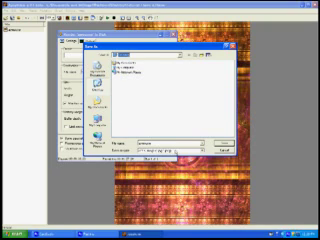
left_click(175, 150)
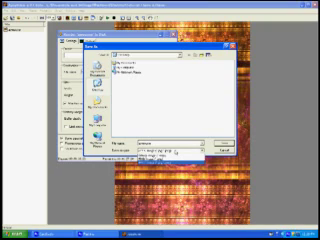
left_click(160, 158)
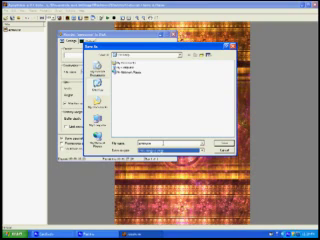
left_click(222, 143)
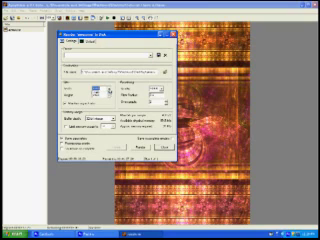
Choose a preset output width from the Width list
left_click(108, 90)
left_click(100, 96)
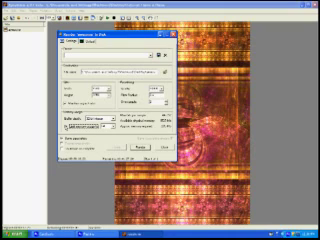
Select the memory amount the render may use from the memory limit list
left_click(104, 126)
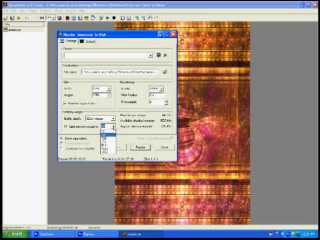
left_click(106, 130)
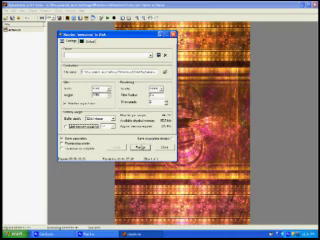
Render the flame to disk so the Output tab's log shows progress
left_click(89, 41)
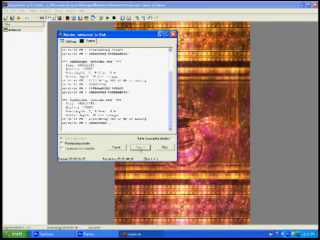